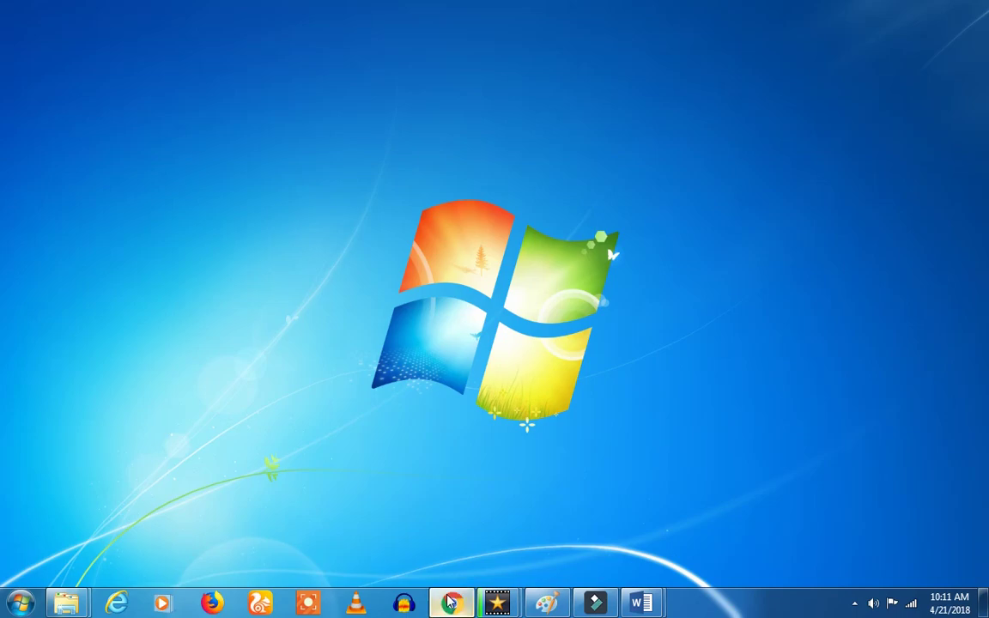
Restore the Chrome window showing the NEW ONLINE TRICKS WordPress Dashboard
click(451, 603)
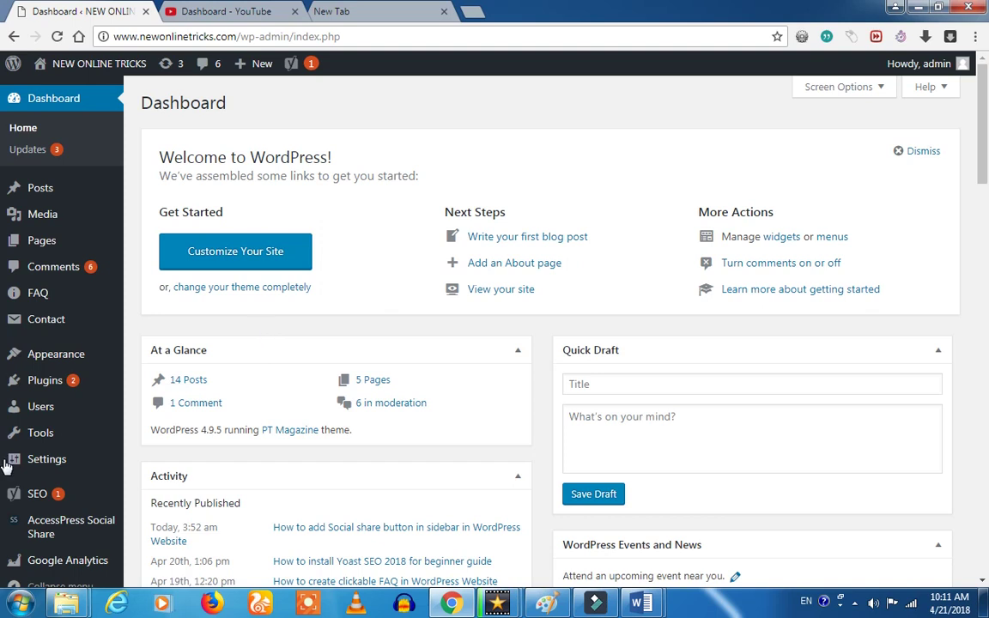
Go to Plugins > Add New to reach the Add Plugins page
mouse_move(48, 388)
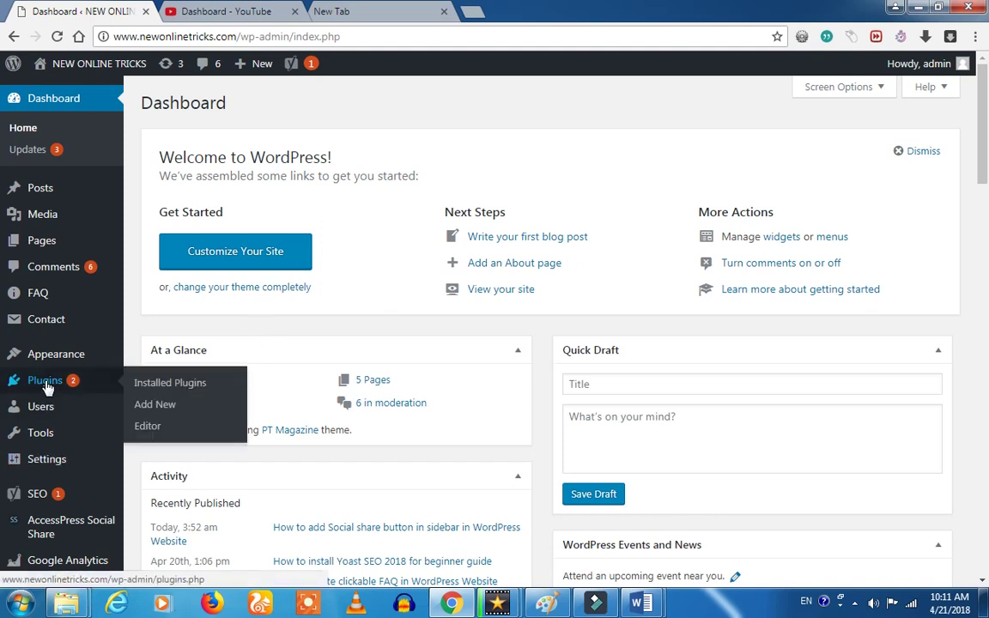
click(152, 406)
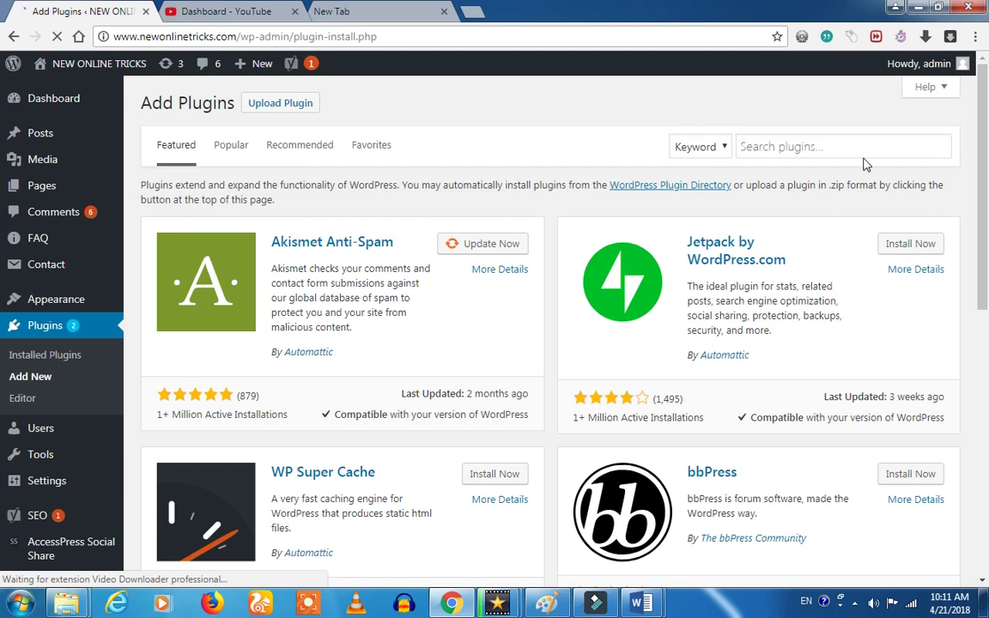
Search plugins for 'Custom Share Buttons With Floating Sidebar' and install it
click(820, 140)
click(807, 144)
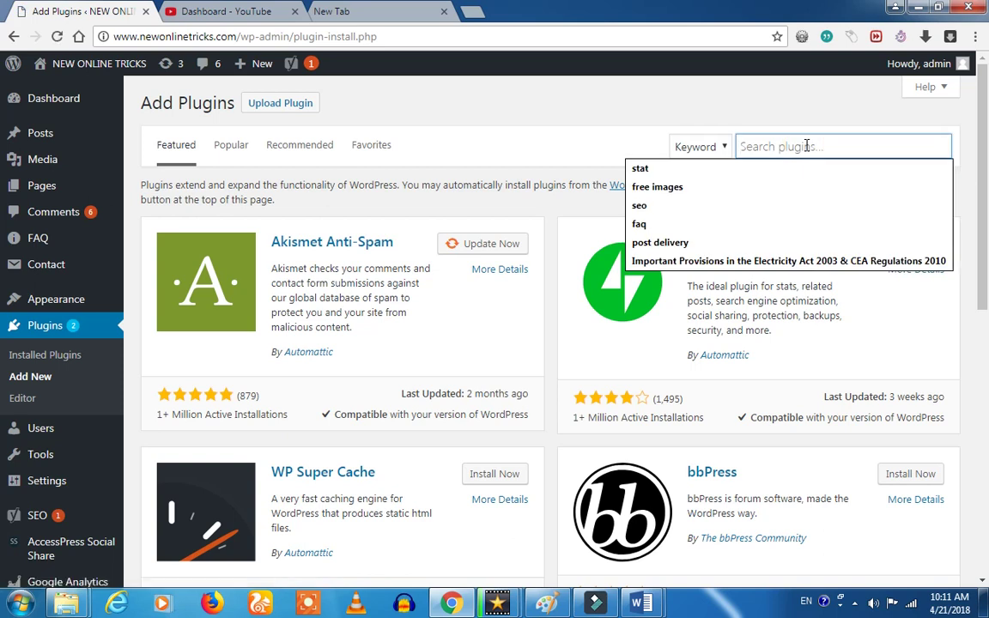
text(Custom Share Buttons With Floating Sidebar)
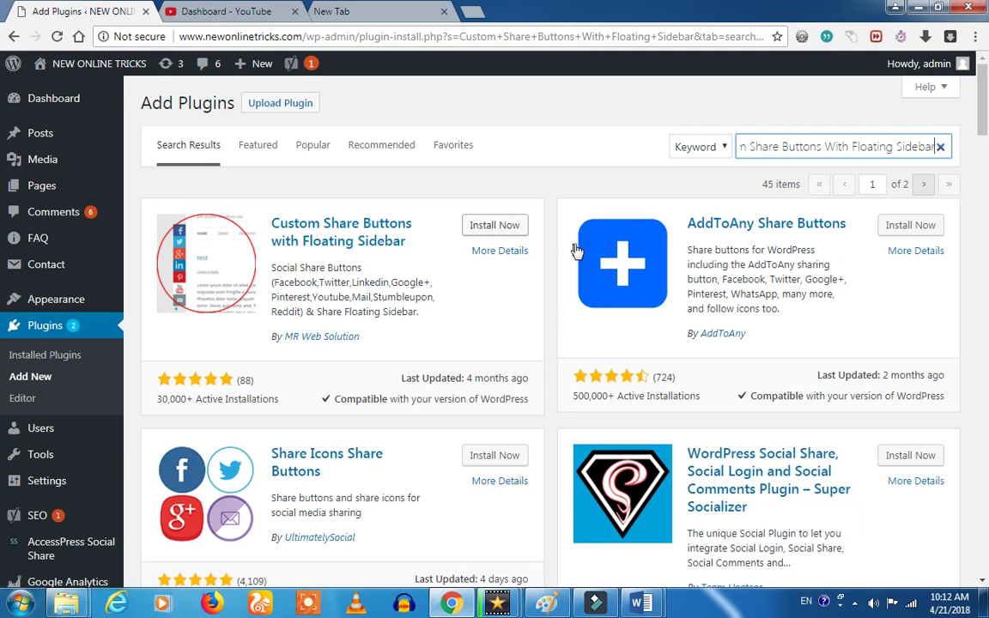
click(492, 229)
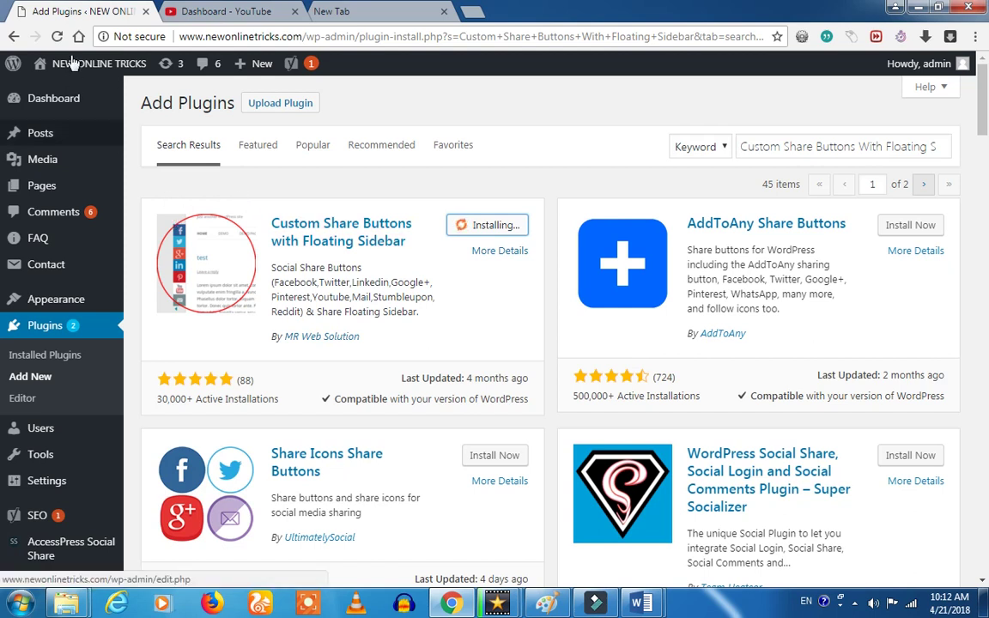
Open the live site in a new tab and activate the Custom Share Buttons plugin
mouse_move(76, 67)
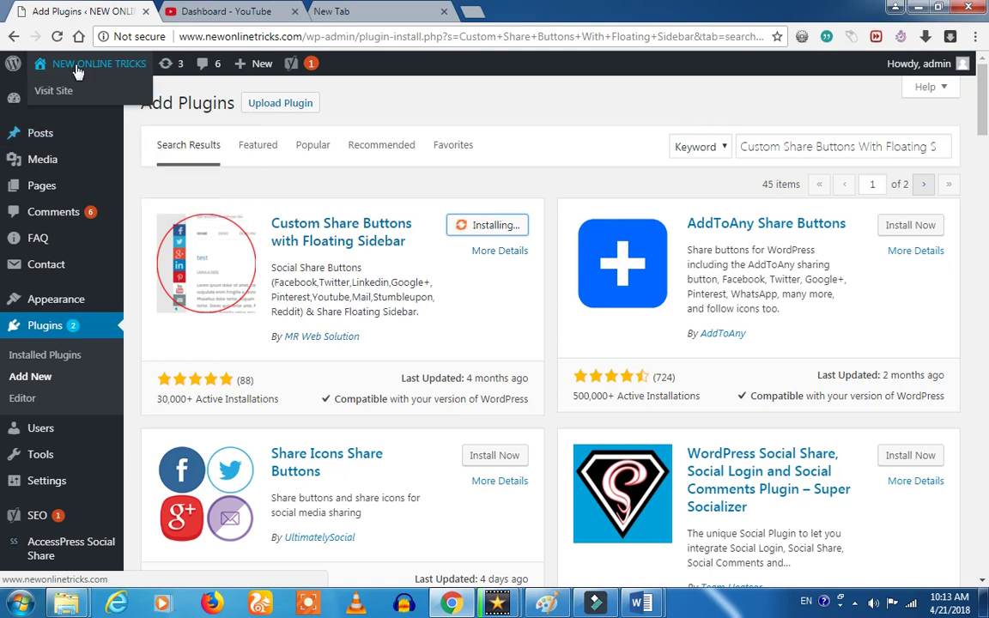
right_click(62, 90)
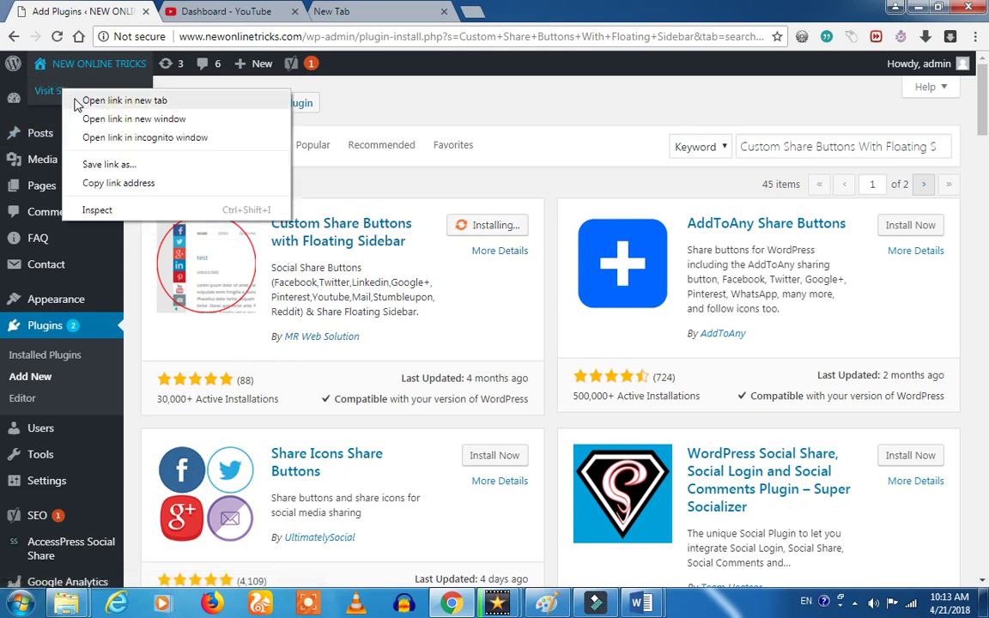
click(74, 100)
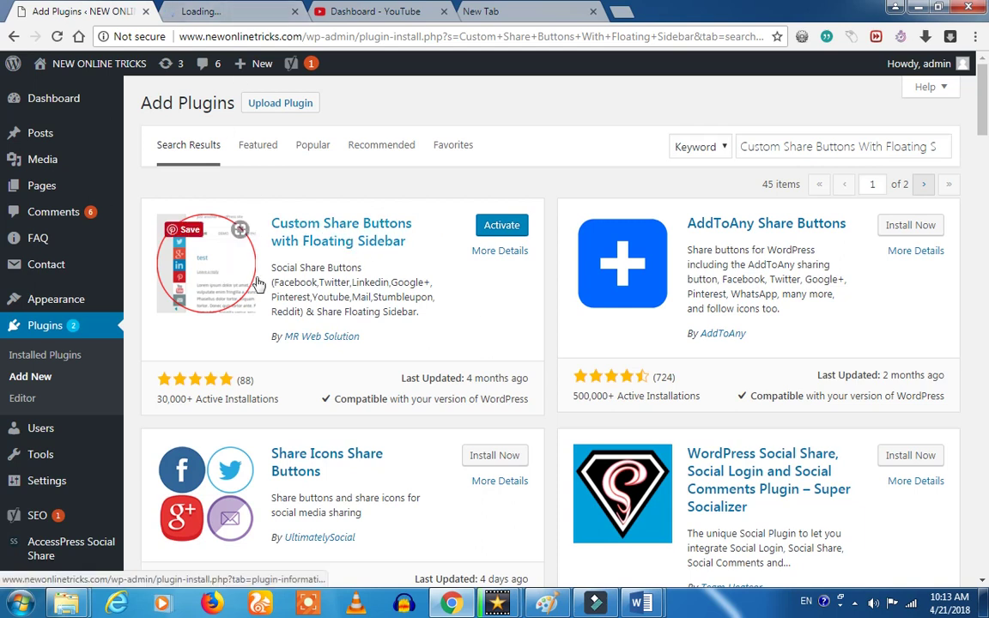
click(507, 230)
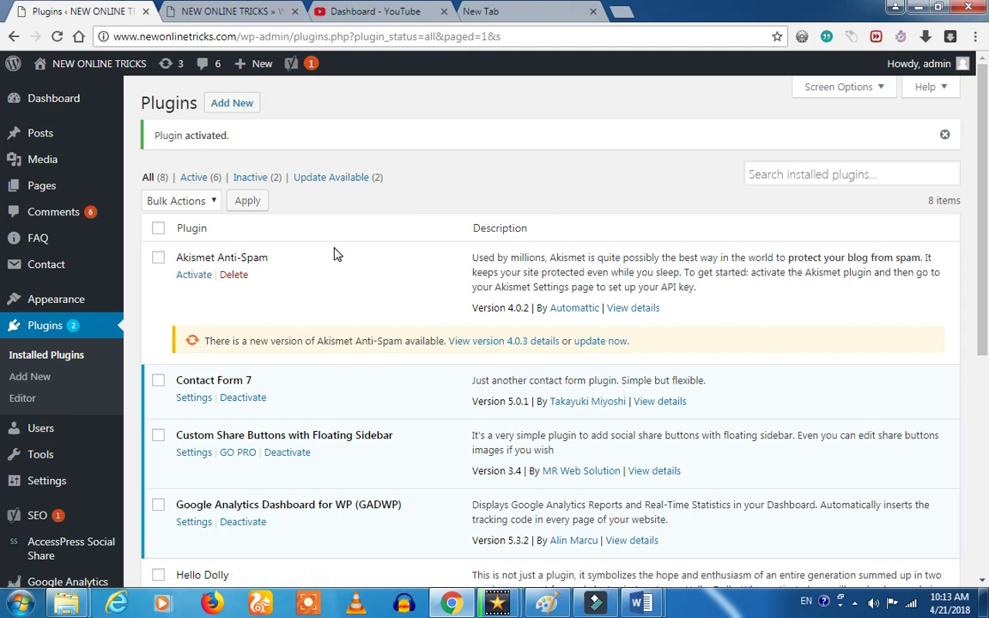
Switch to the tab showing the NEW ONLINE TRICKS homepage
click(201, 7)
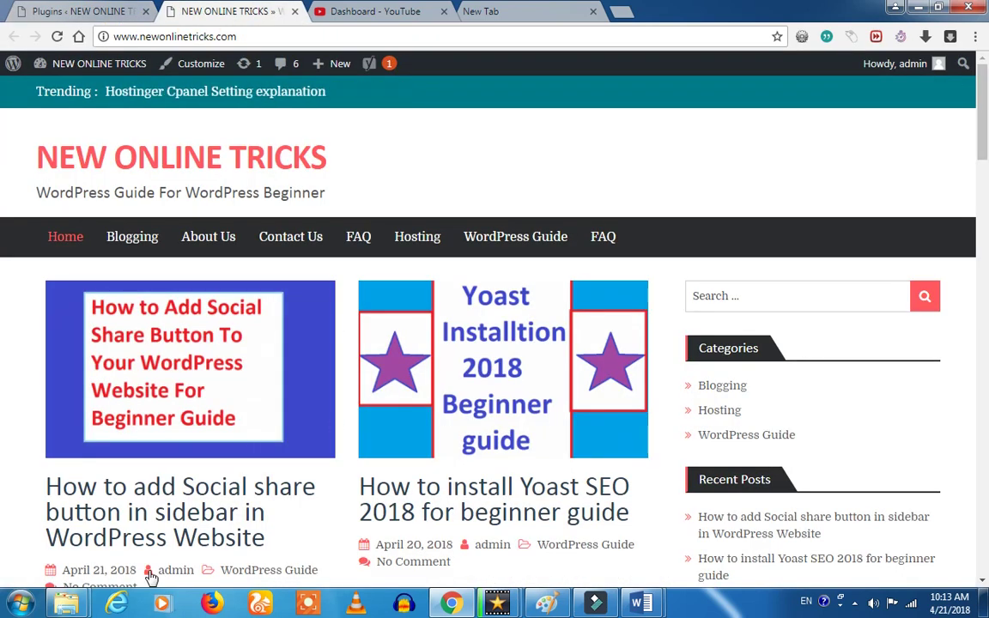
Open the 'How to add Social share button in sidebar' post and scroll to its floating sidebar section
click(141, 518)
click(131, 516)
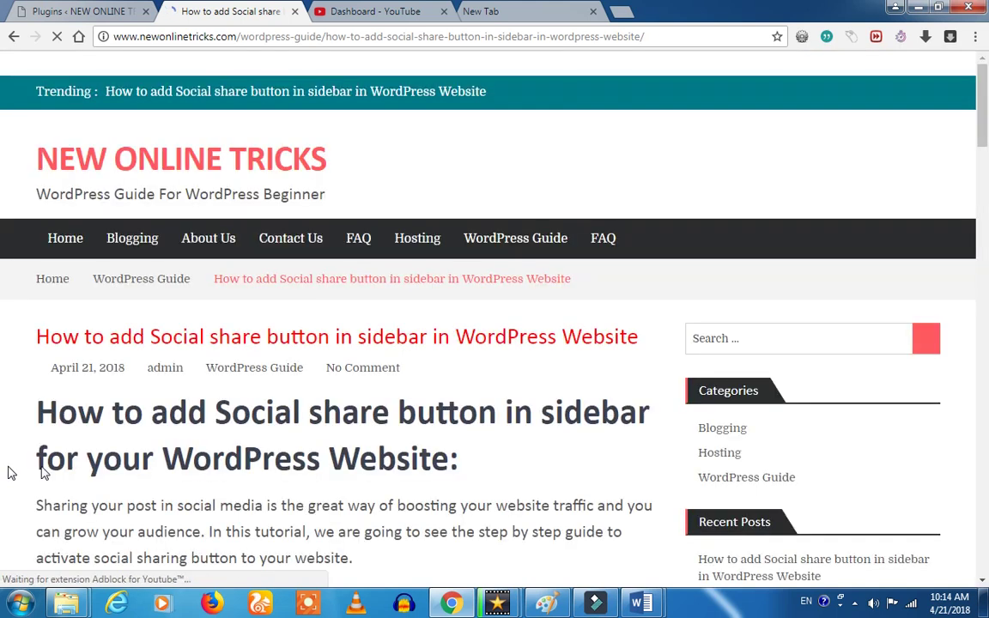
scroll(194, 463, down, 3)
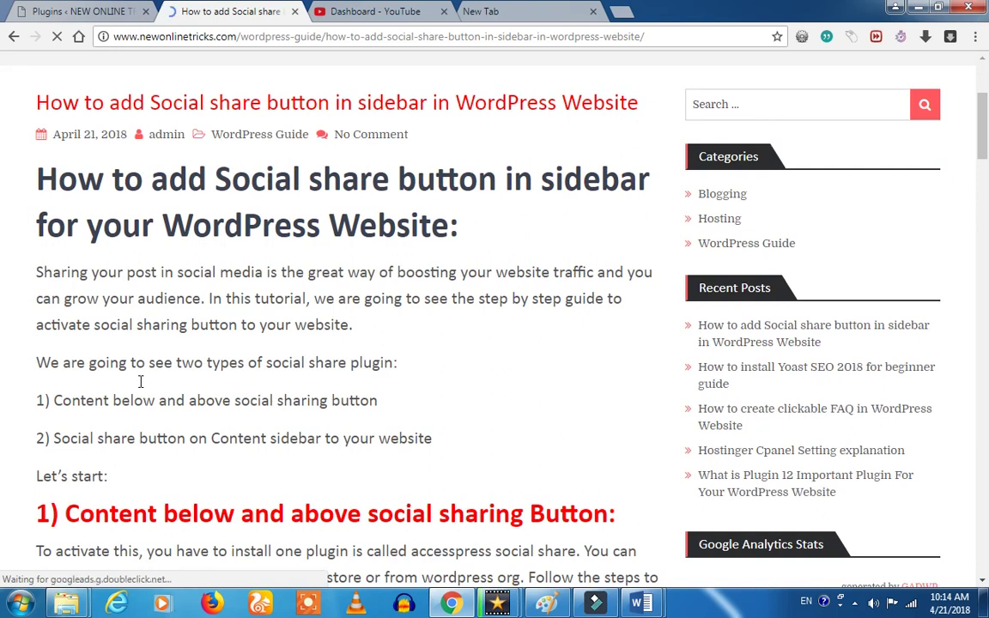
scroll(140, 381, down, 10)
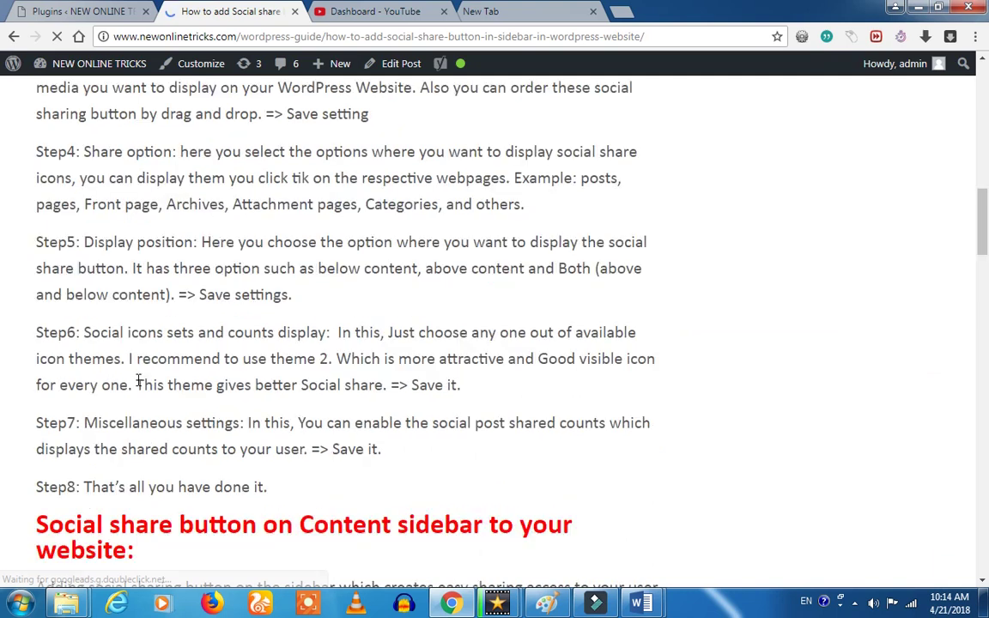
scroll(138, 381, down, 5)
scroll(138, 381, down, 20)
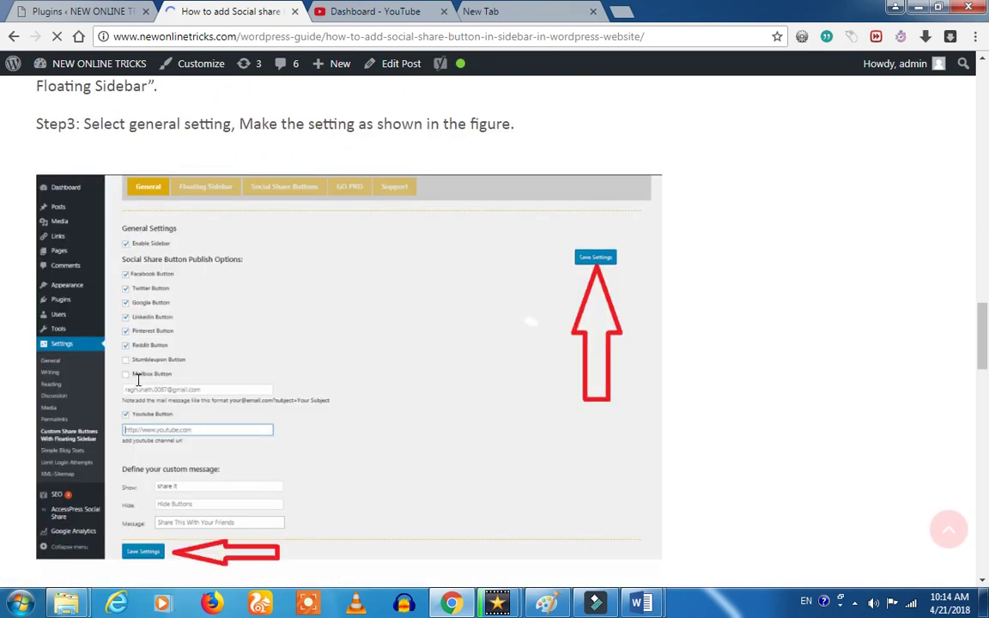
scroll(138, 381, down, 4)
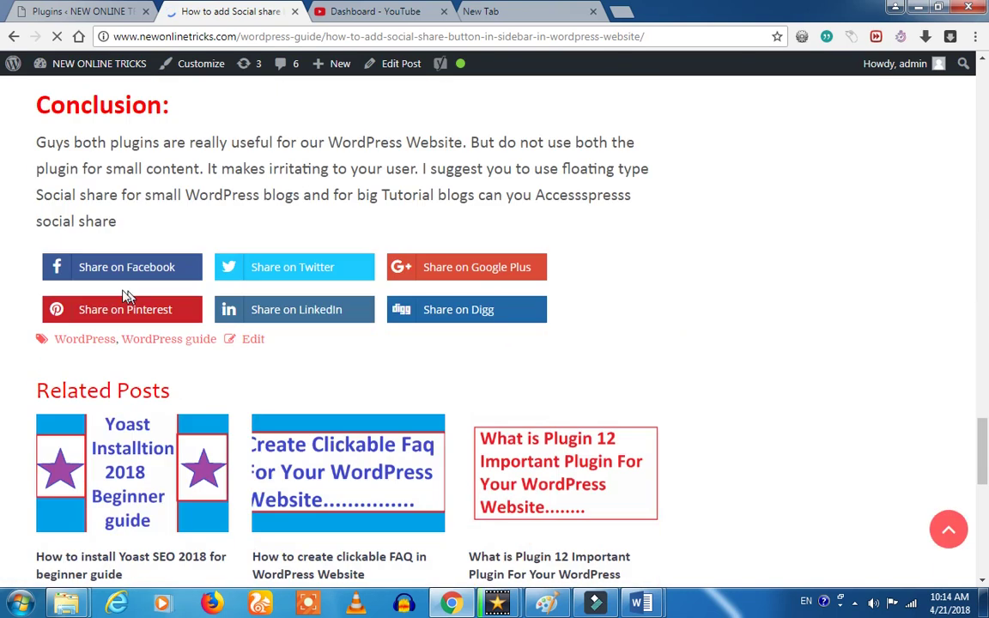
scroll(279, 367, up, 15)
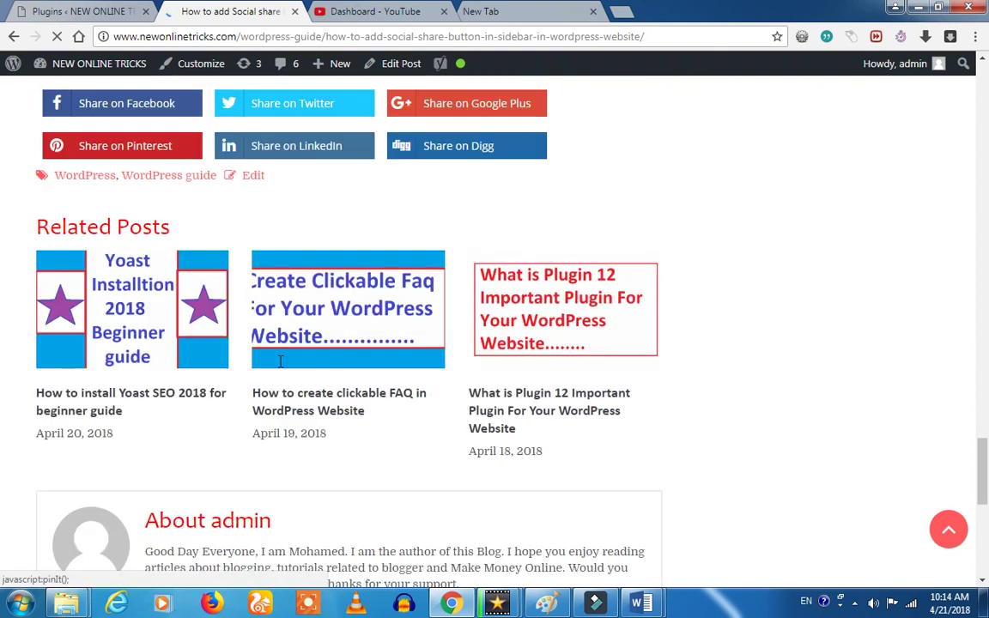
scroll(279, 362, up, 4)
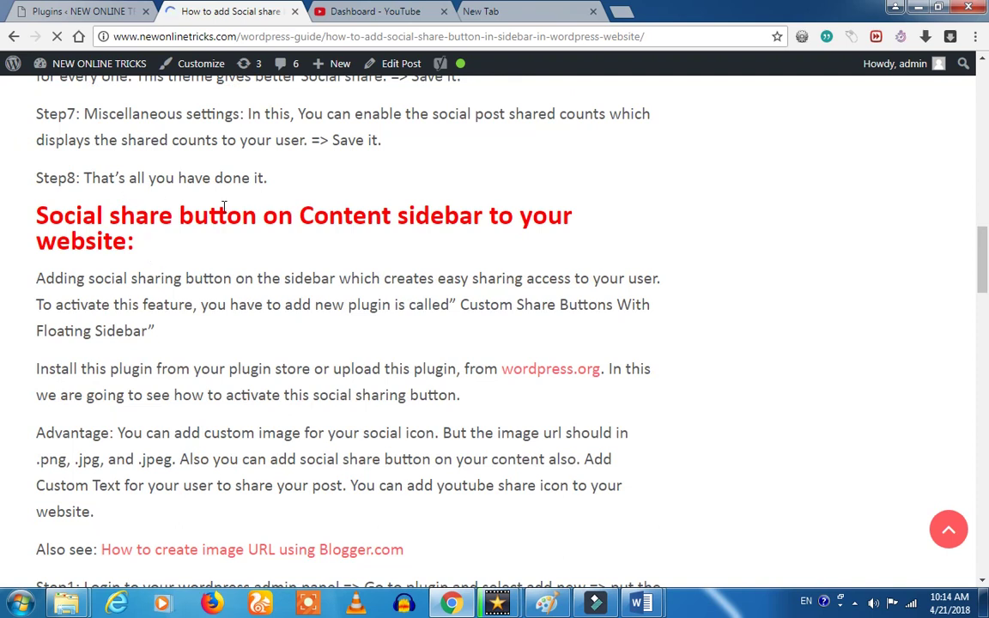
Return to the Plugins tab and open Settings > Custom Share Buttons With Floating Sidebar
click(76, 12)
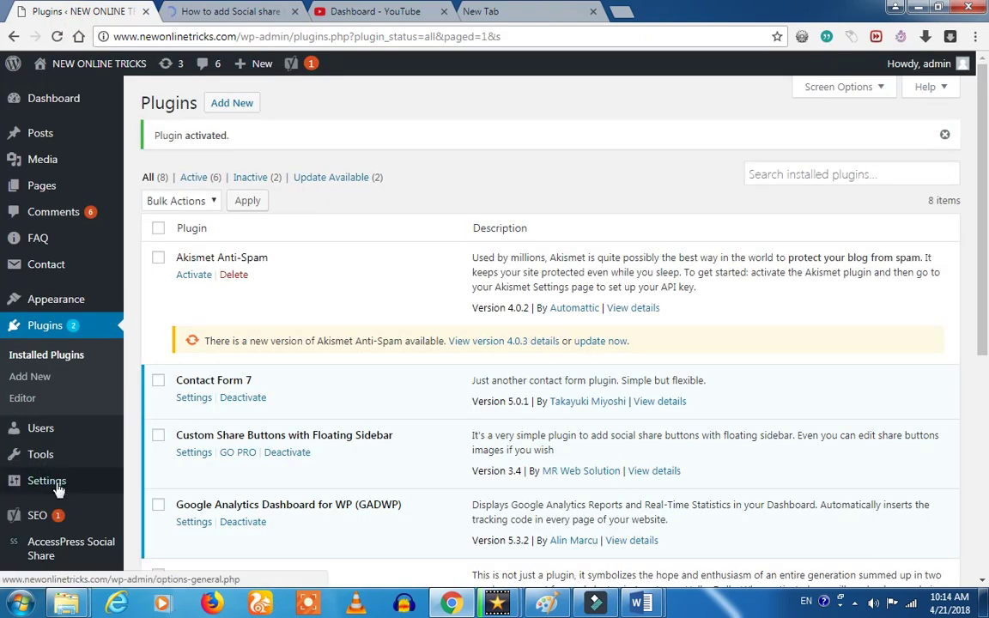
mouse_move(60, 490)
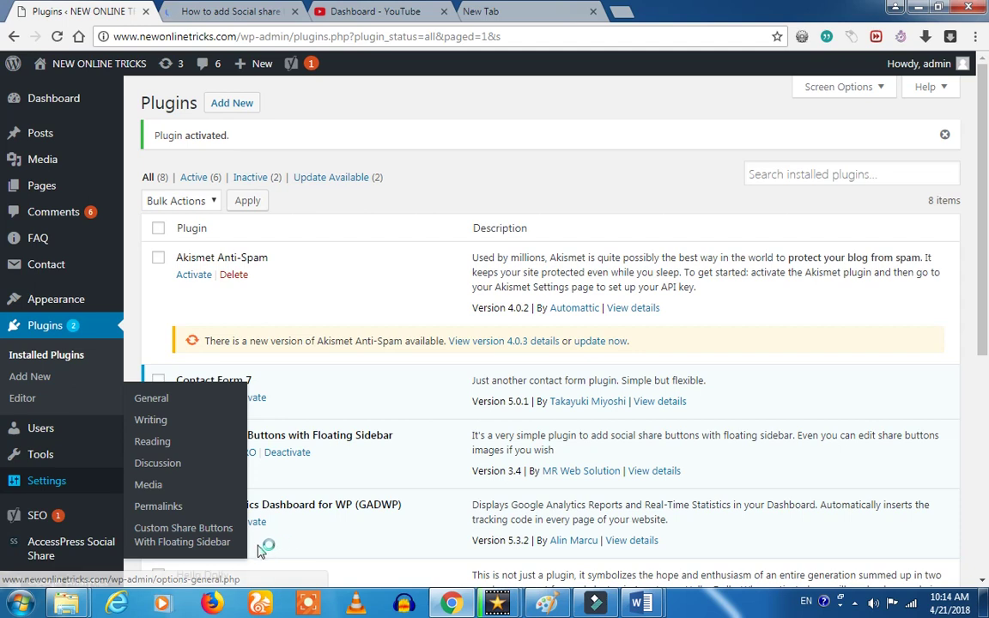
click(146, 537)
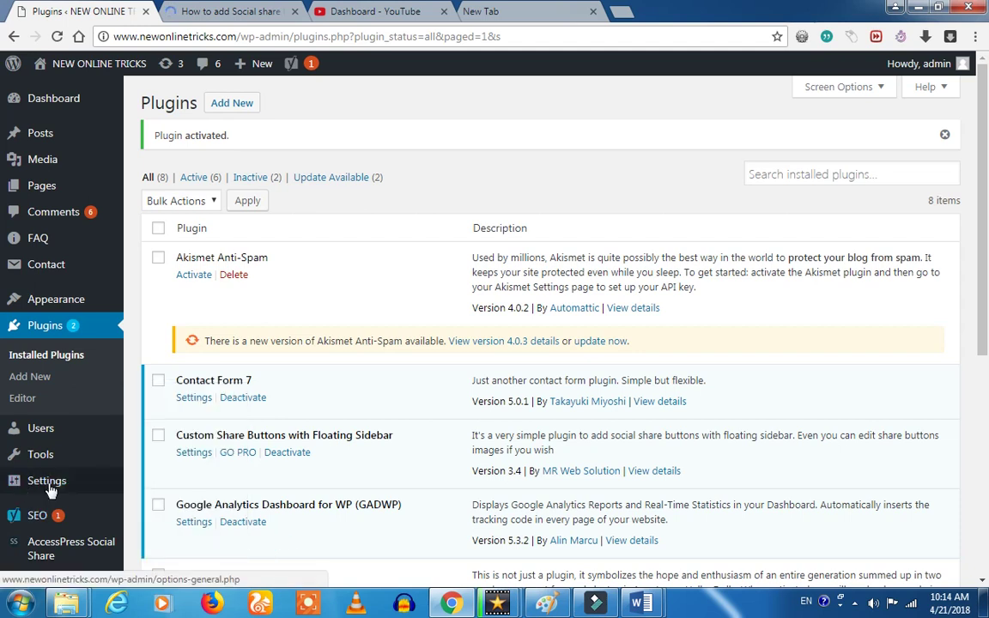
Enable the floating sidebar with Facebook, Twitter and Google buttons and save the settings
mouse_move(35, 483)
click(176, 542)
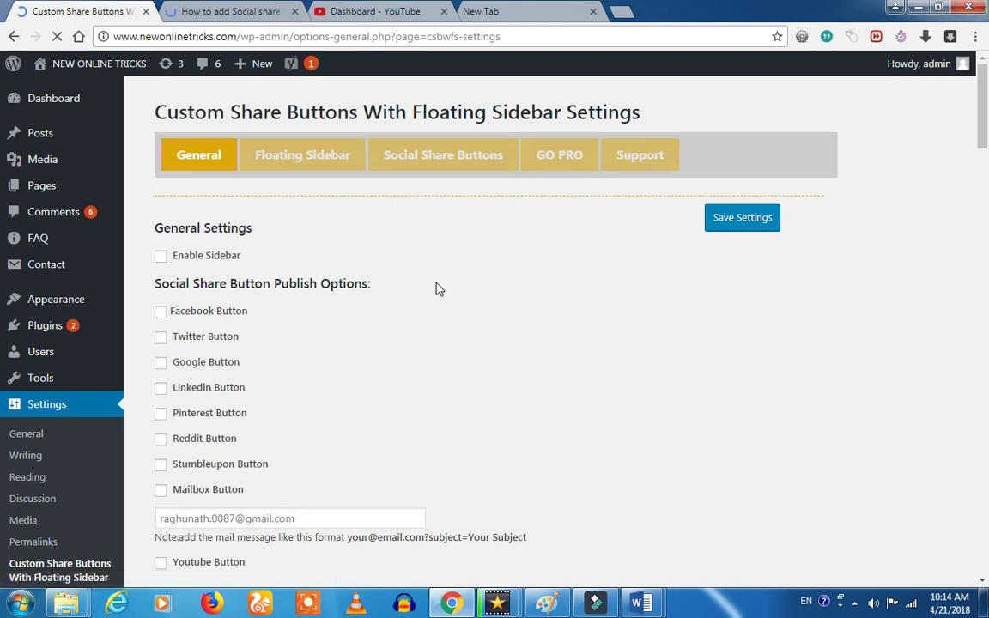
click(163, 259)
click(160, 315)
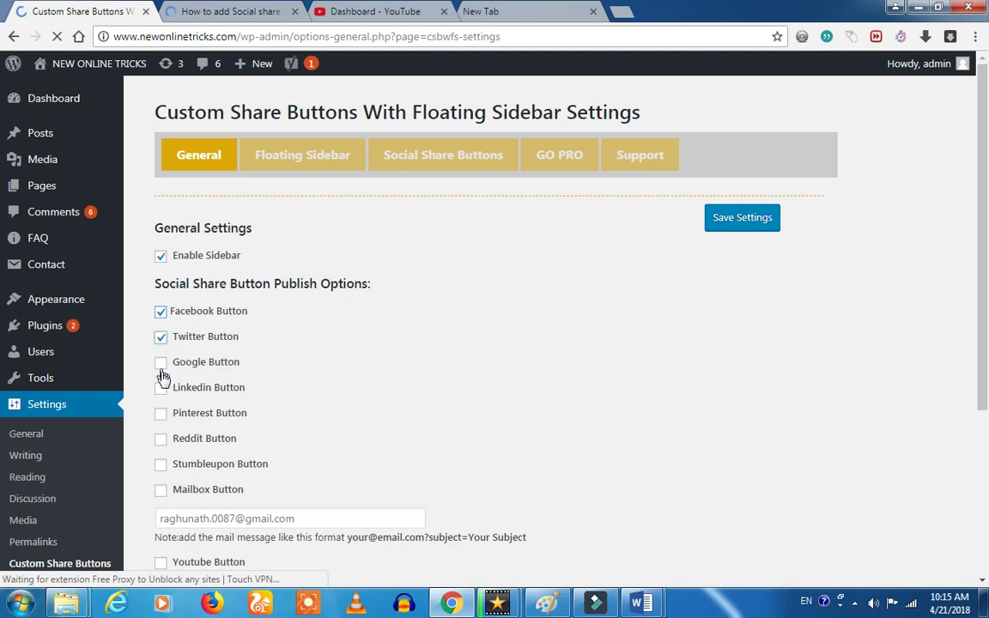
click(161, 366)
click(160, 393)
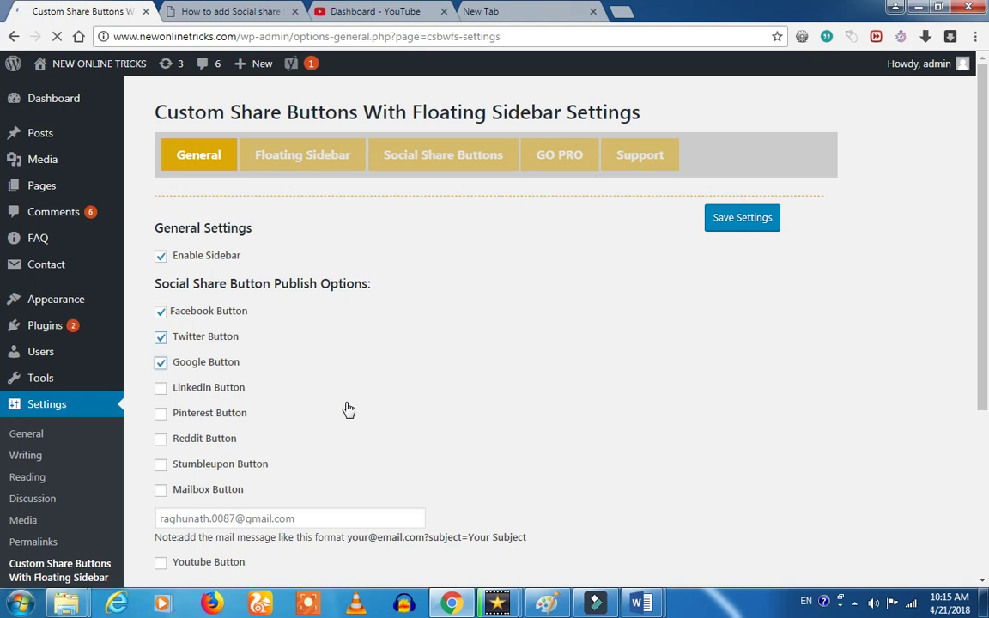
click(162, 399)
scroll(597, 323, down, 3)
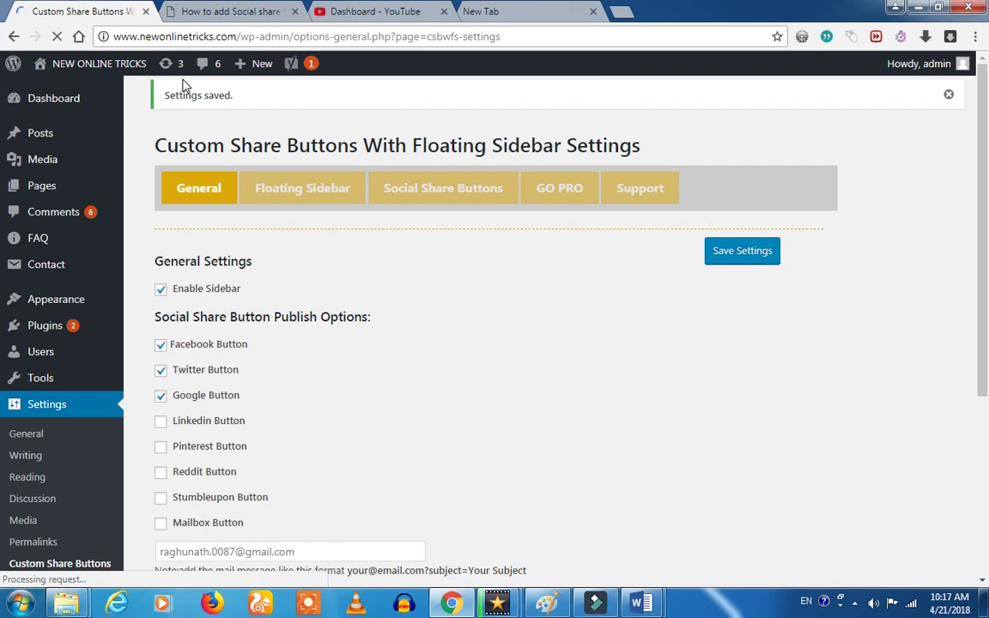
Reload the tutorial article to check the floating share buttons, then go back to the plugin settings
click(210, 11)
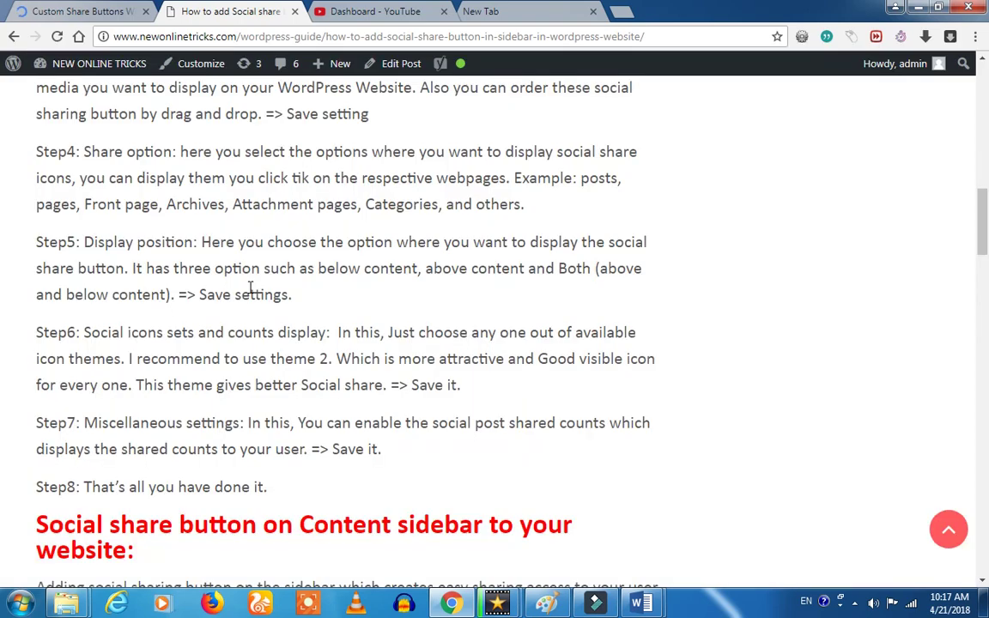
scroll(137, 129, up, 3)
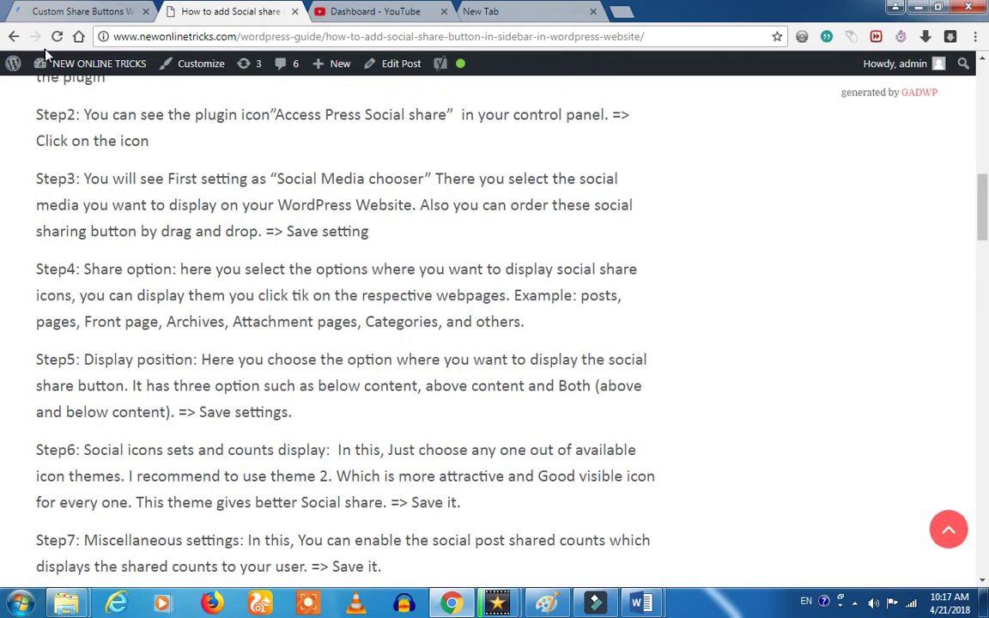
click(56, 36)
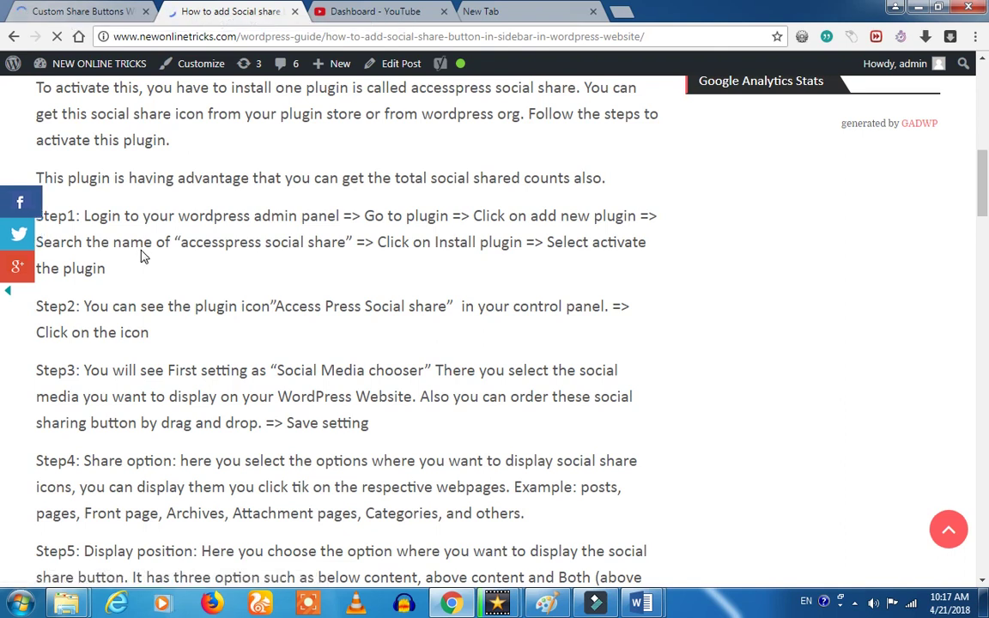
scroll(141, 256, down, 6)
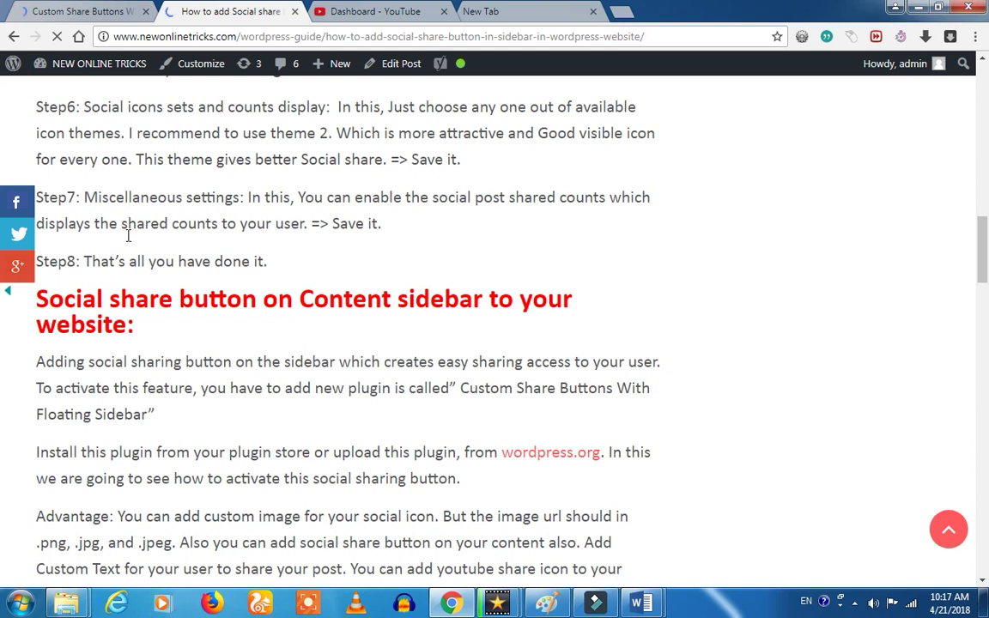
click(75, 9)
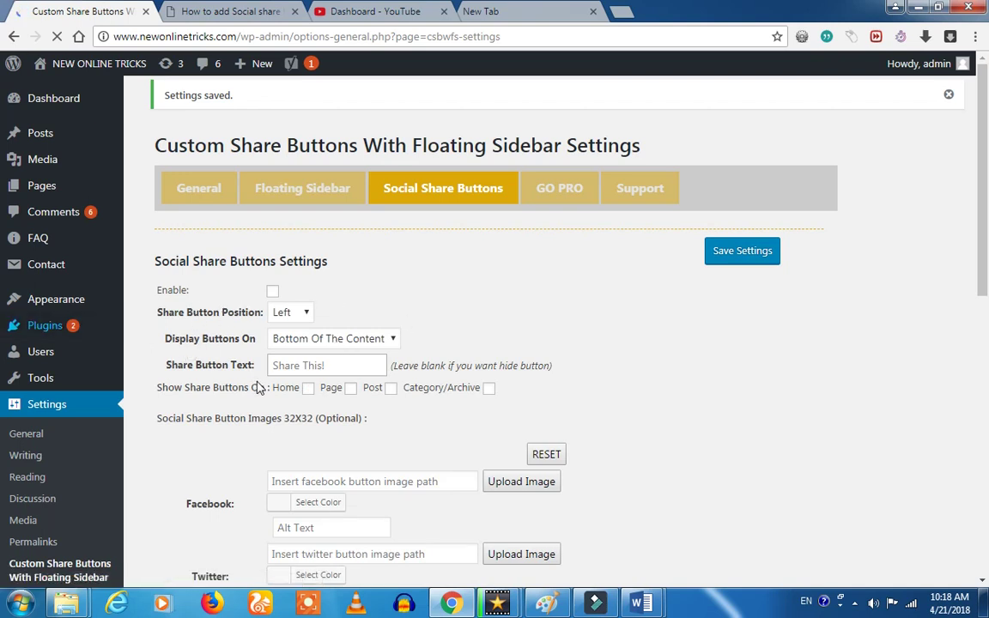
Scroll down to the Floating Sidebar Settings, showing position Left and delay time 0
scroll(244, 366, down, 2)
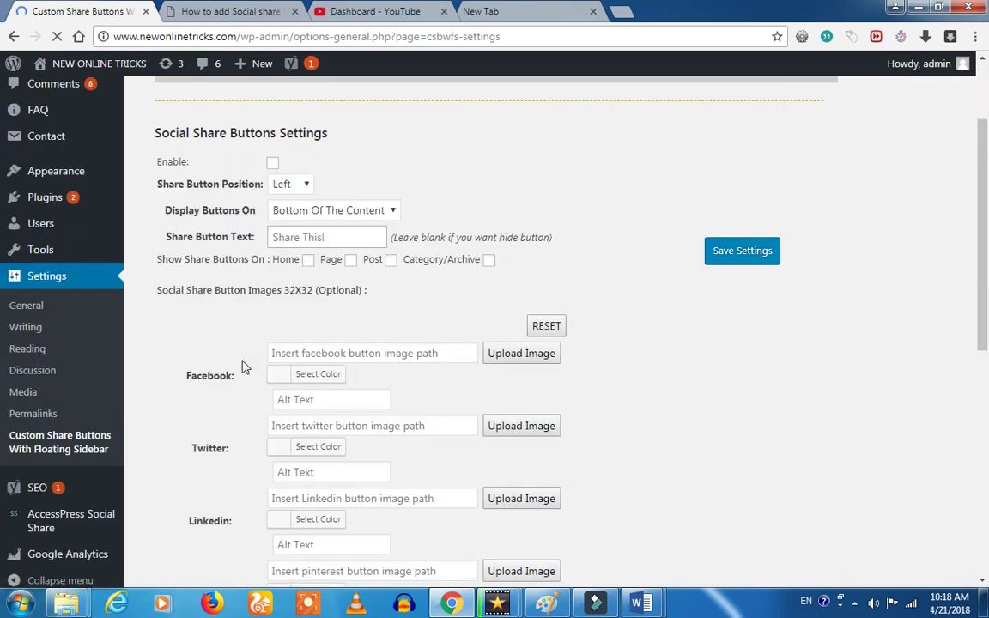
scroll(317, 306, down, 1)
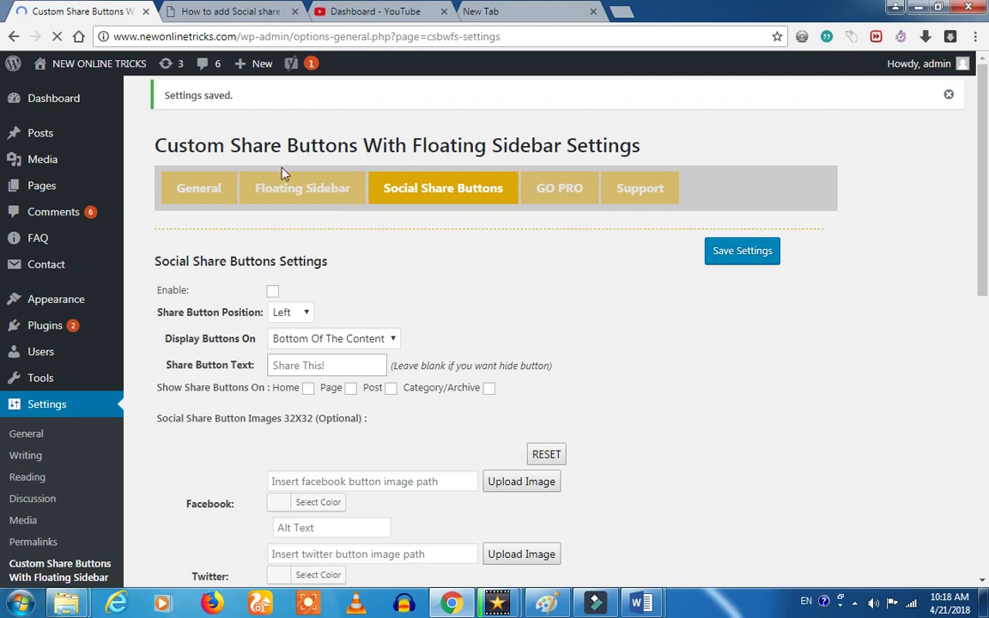
scroll(287, 182, down, 3)
Show the plugin's Floating Sidebar settings, with position Left and delay time 0
click(292, 193)
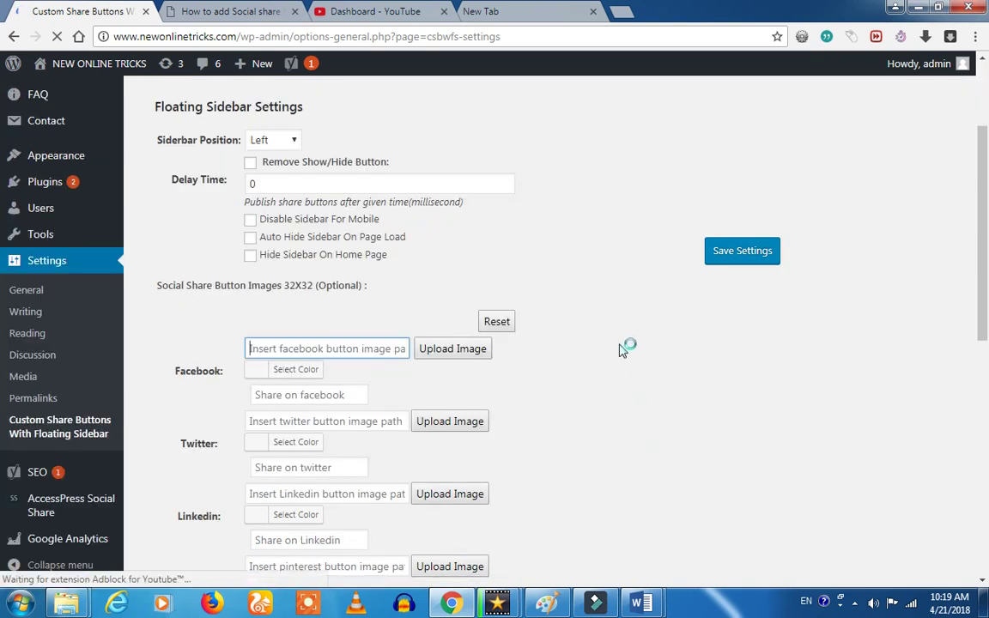
scroll(614, 345, up, 1)
scroll(614, 345, up, 1)
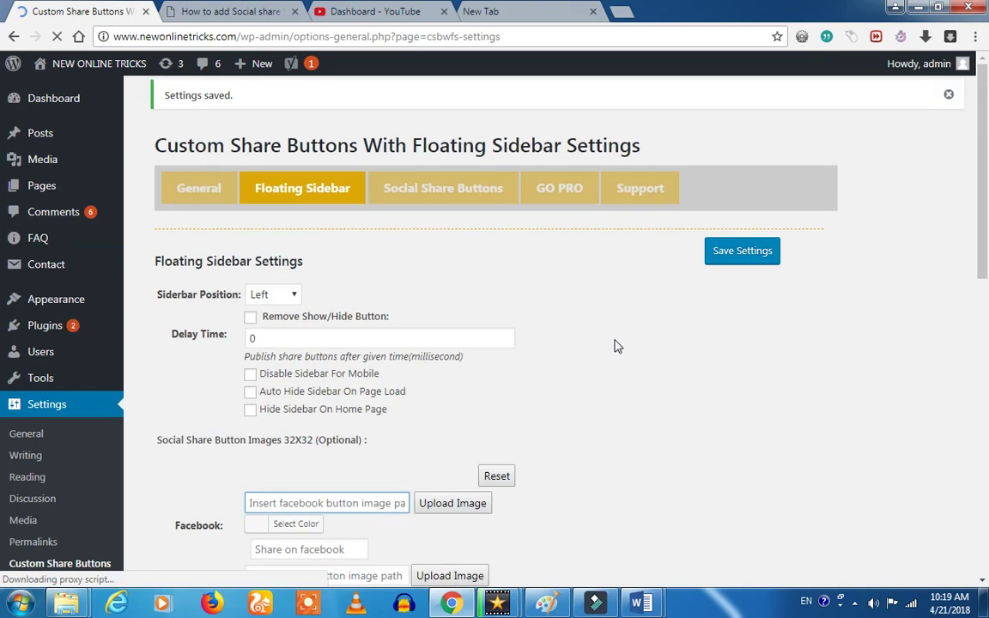